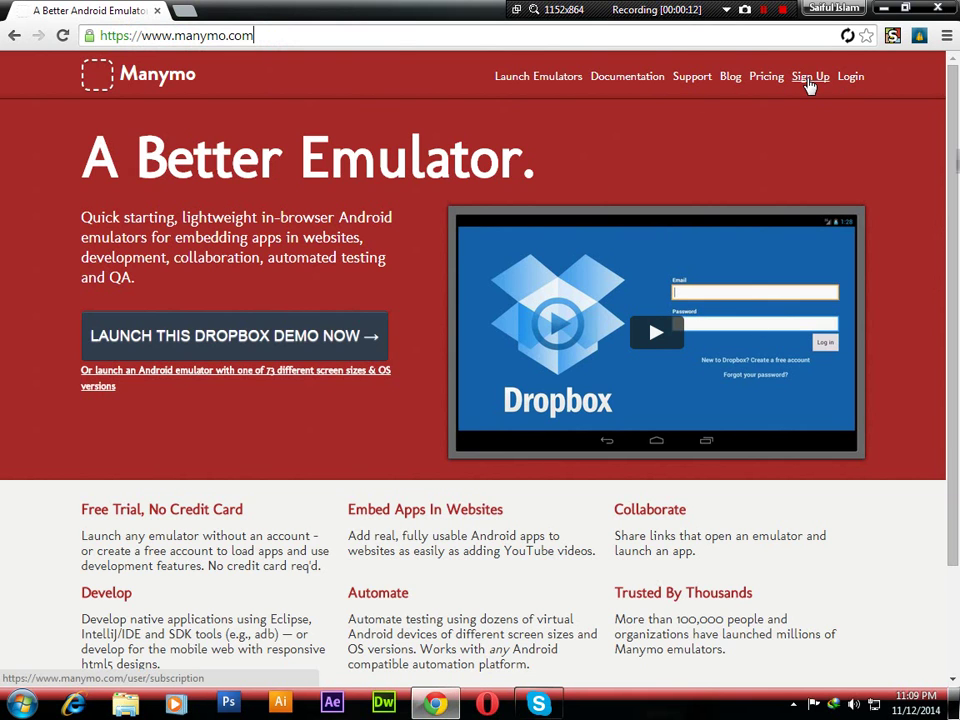
Step: Open the sign-in page and log in with the saved account credentials
click(809, 80)
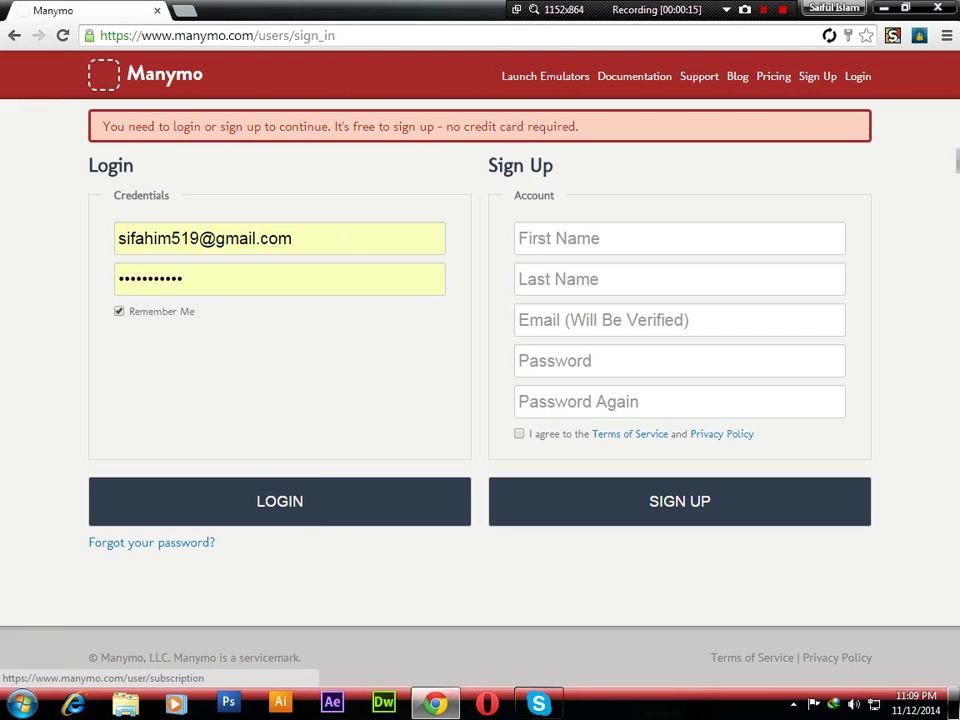
click(347, 238)
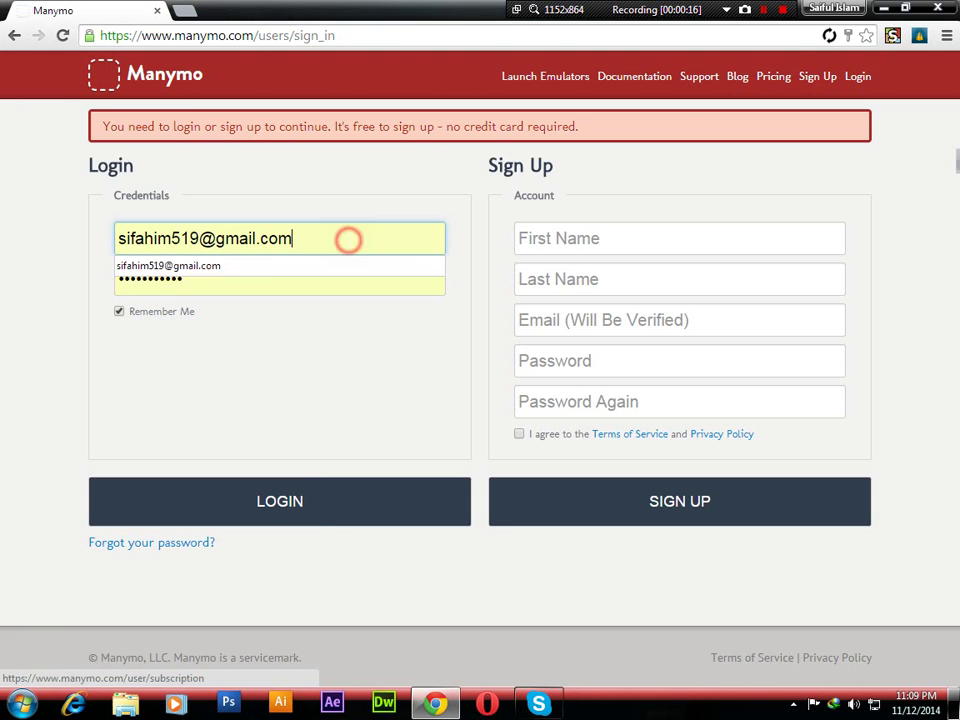
click(243, 467)
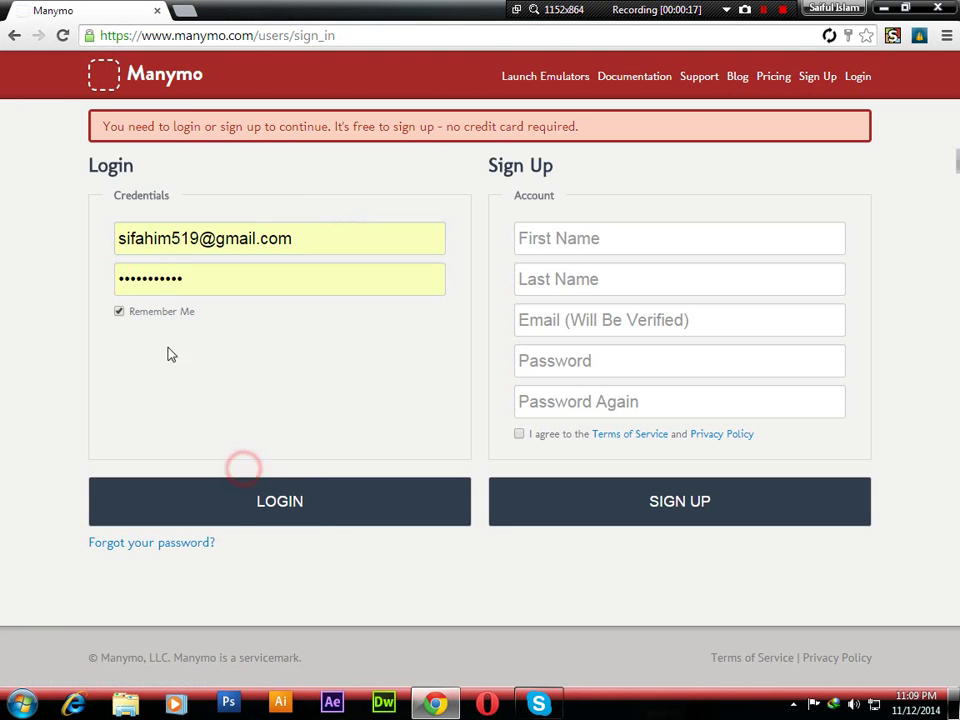
click(243, 520)
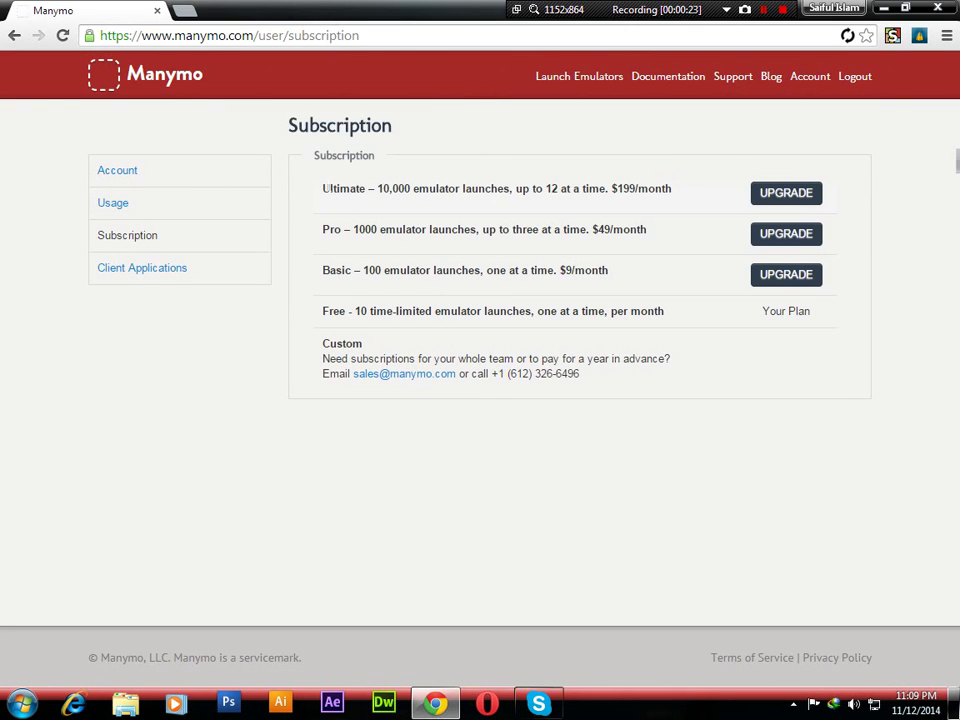
Step: Review the Ultimate plan on the Subscription page and open the list of launchable emulators
drag(375, 188, 639, 190)
drag(439, 178, 515, 189)
click(664, 197)
click(577, 87)
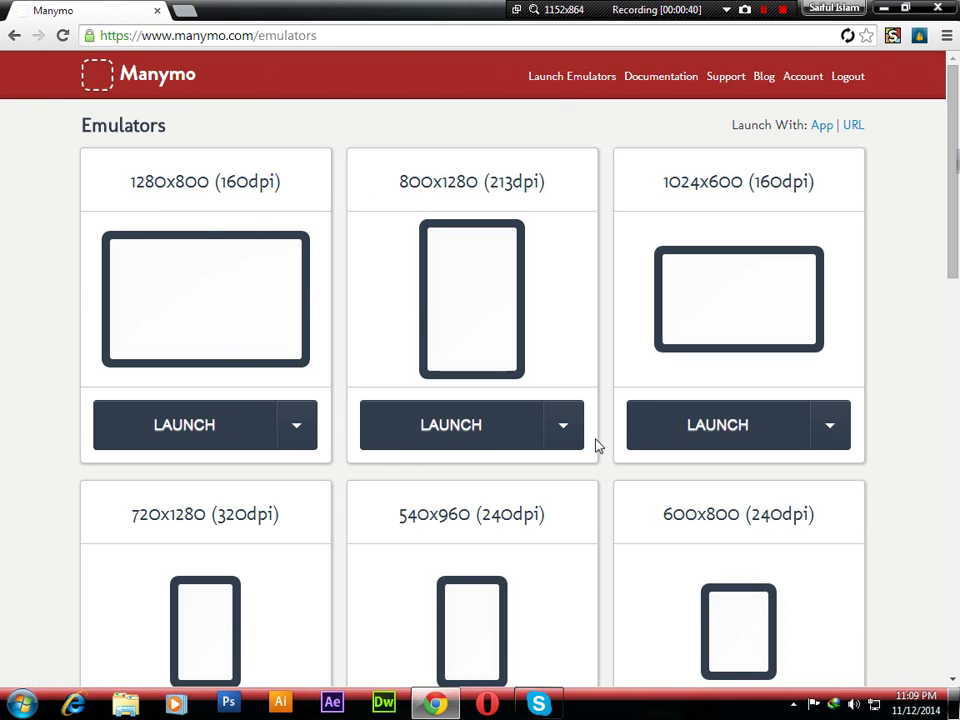
Step: Launch the 800x1280 (213dpi) emulator with Android 4.3 - Google APIs and close its browser tab
click(568, 420)
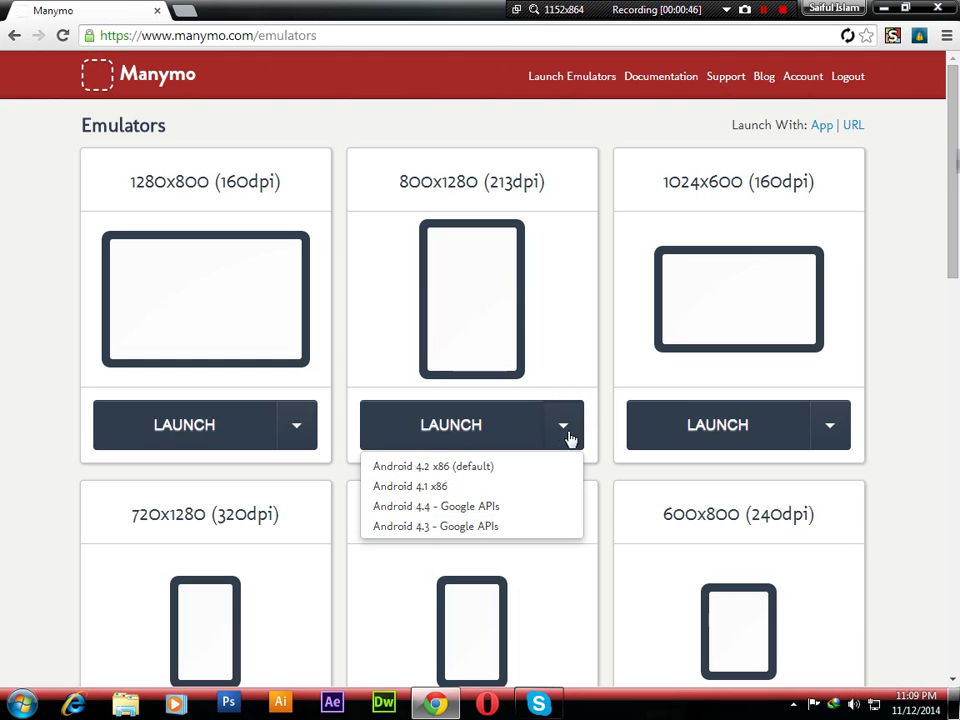
click(567, 432)
click(568, 444)
click(461, 537)
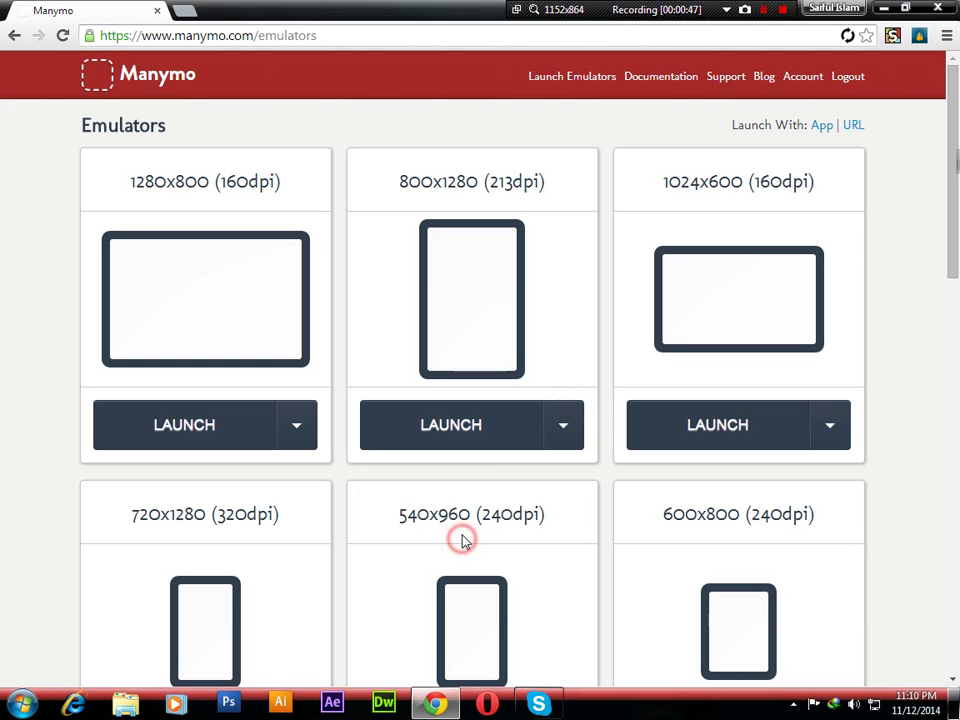
click(569, 427)
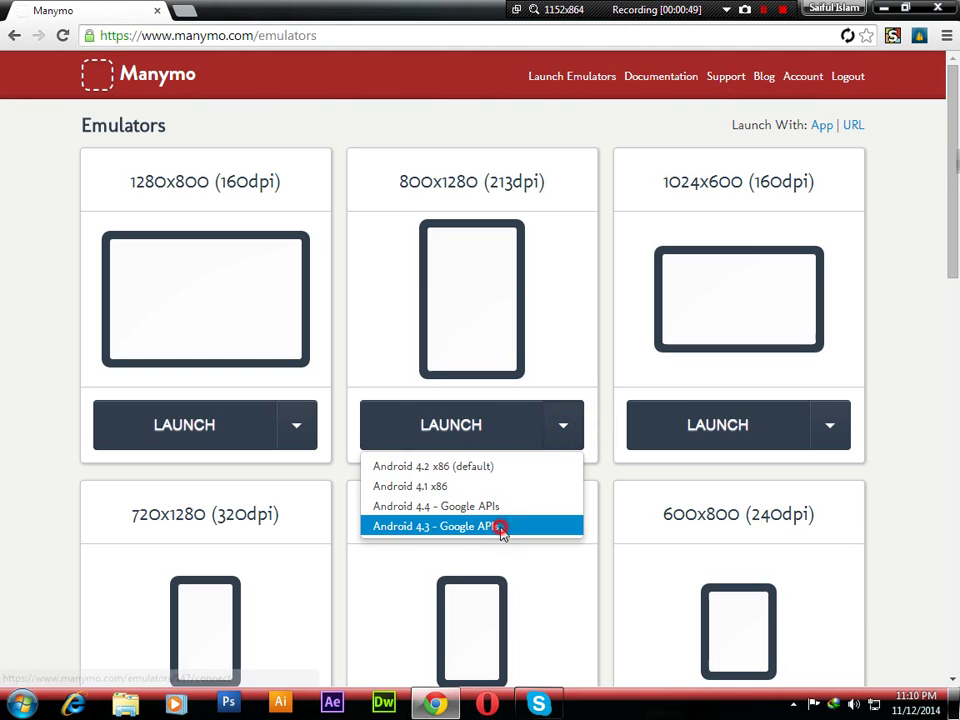
click(501, 528)
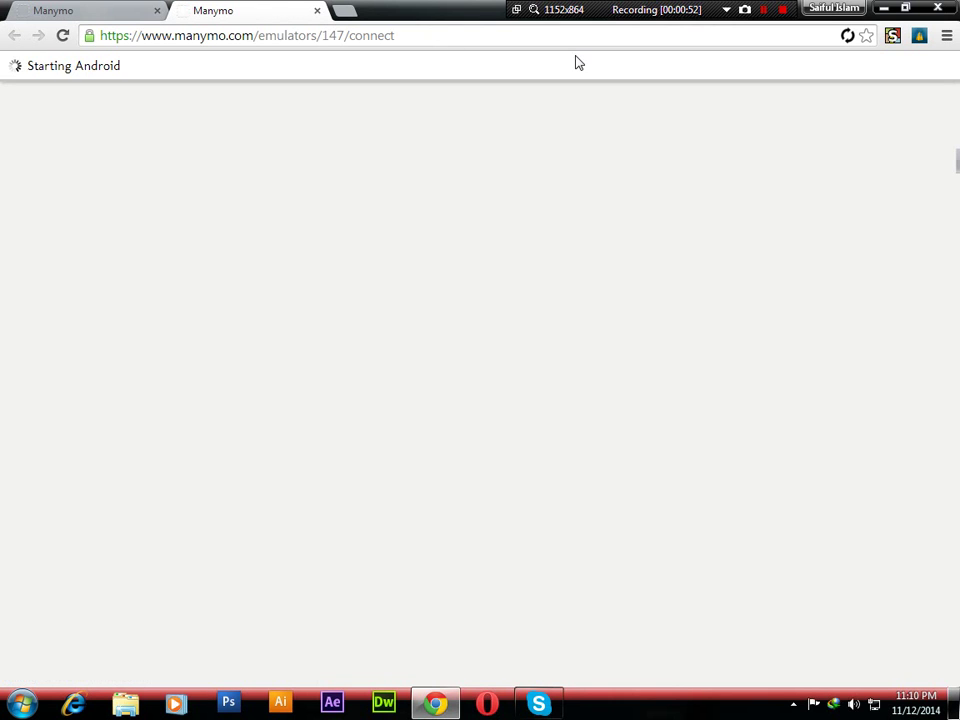
drag(63, 65, 195, 58)
click(146, 11)
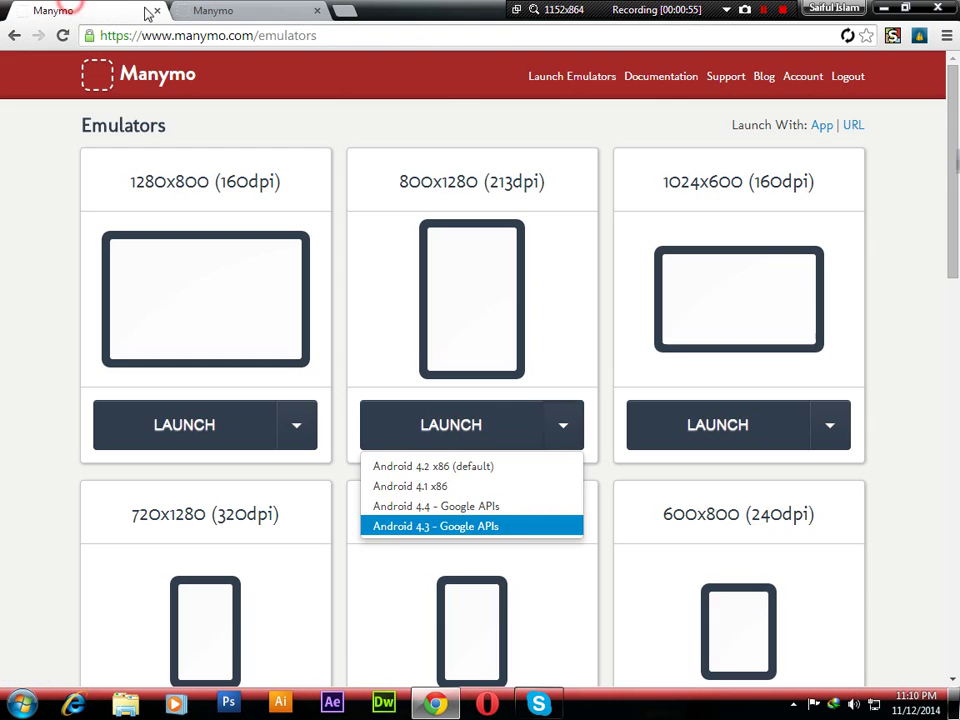
click(316, 11)
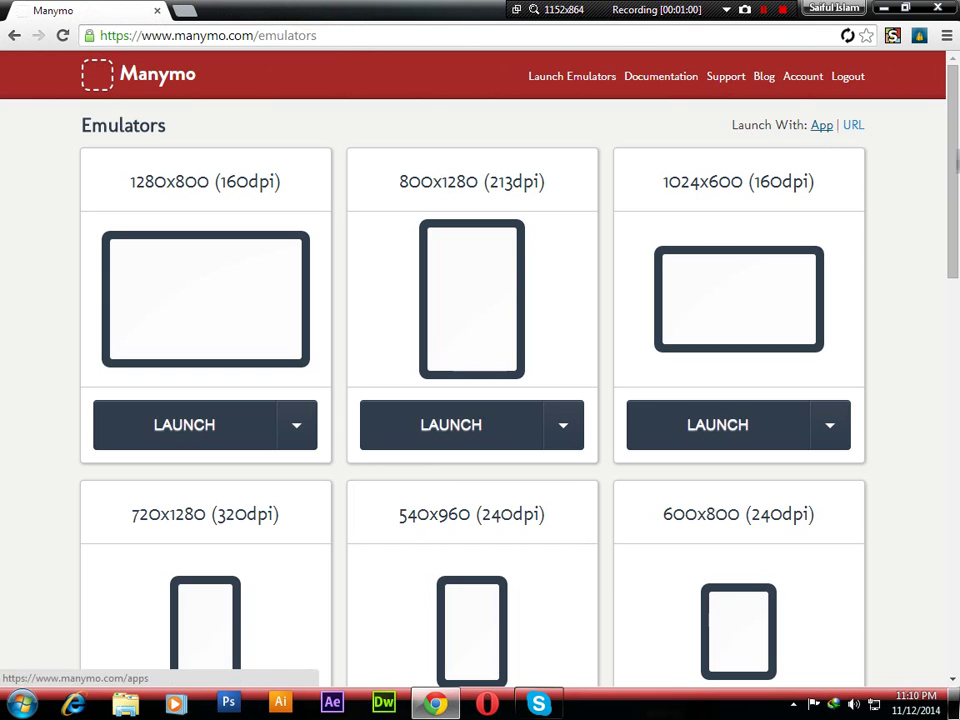
Step: Delete WhatsApp from the uploaded apps page and try to delete Talking Tom as well
double_click(786, 124)
click(822, 126)
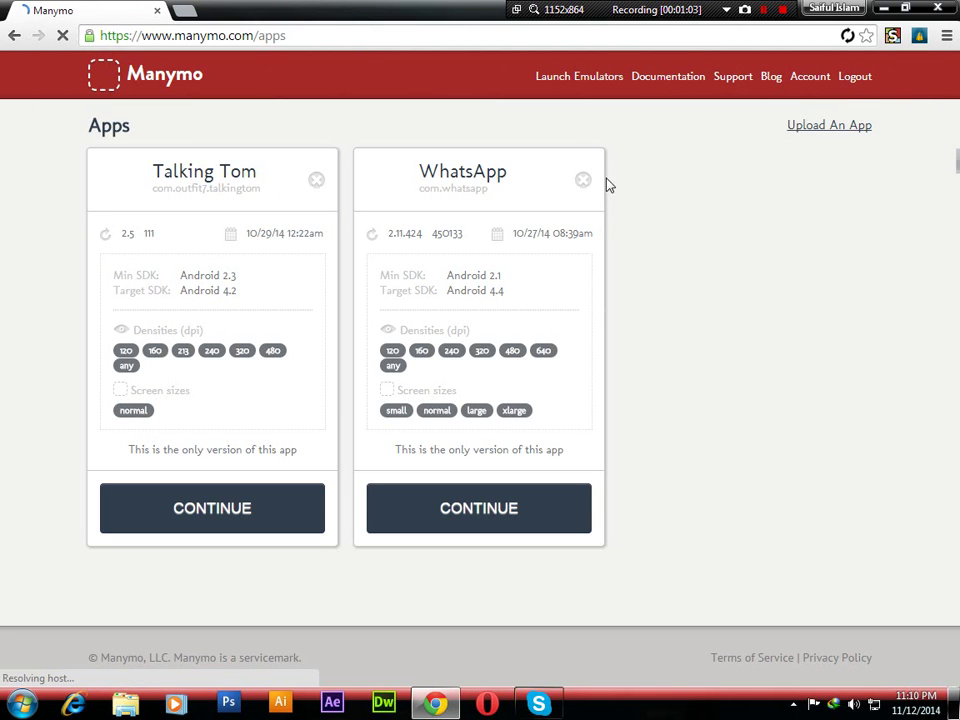
click(582, 181)
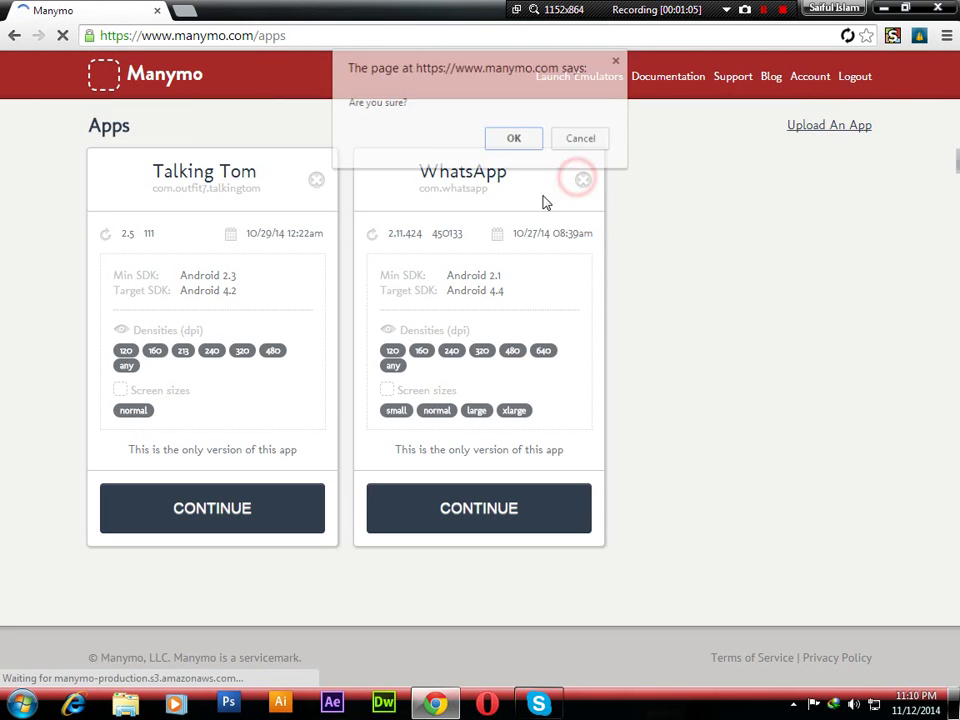
click(522, 137)
click(315, 183)
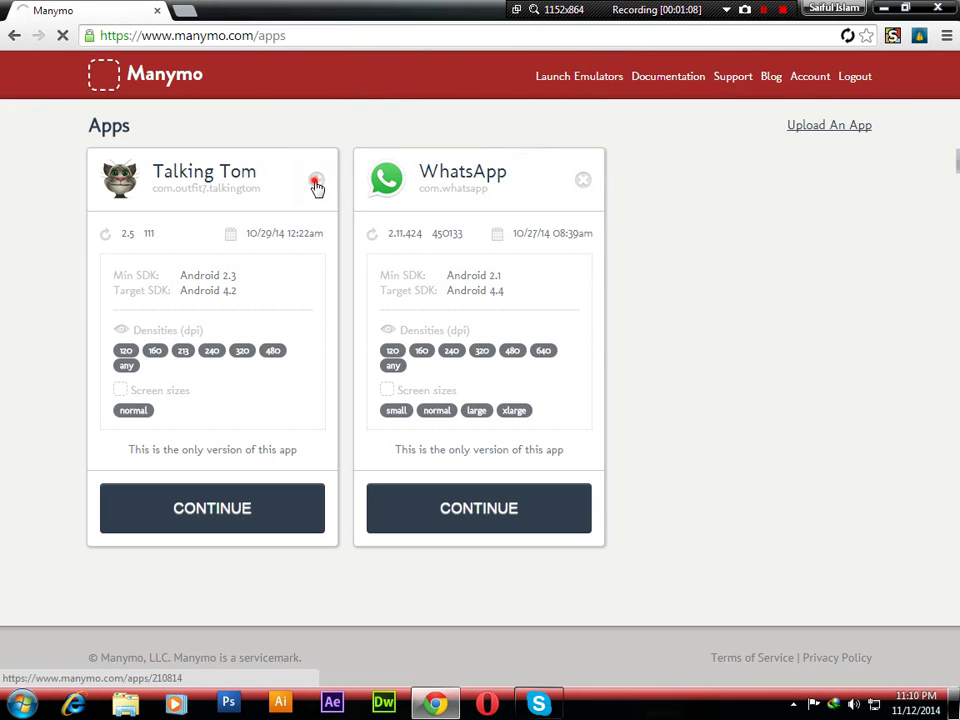
click(317, 183)
click(515, 140)
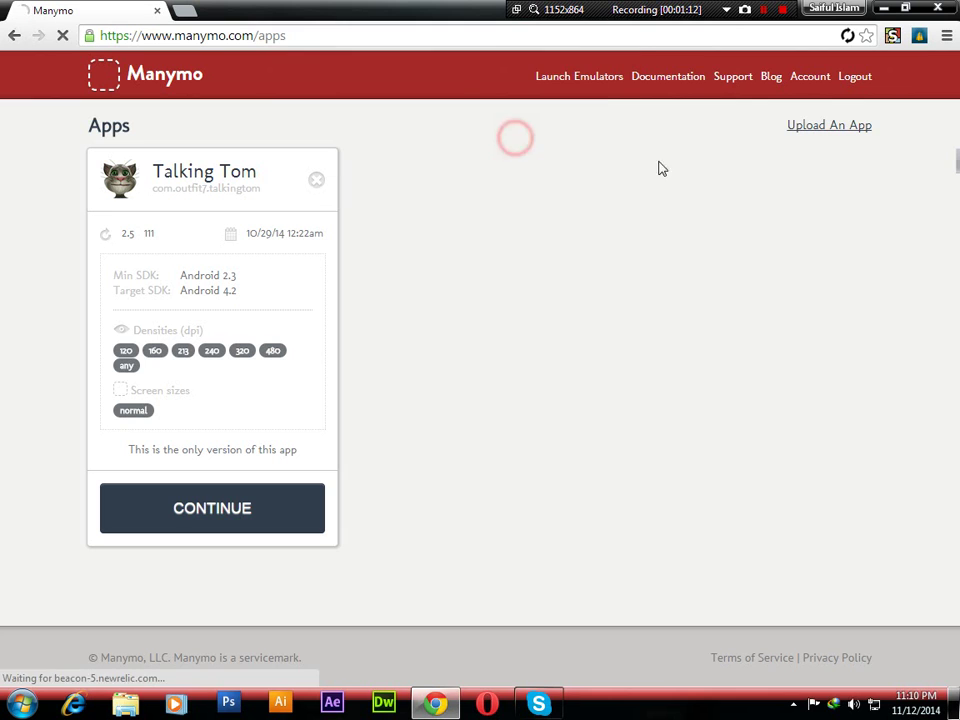
Step: Upload WhatsApp.apk from the "Androaid or apk" folder on New Volume (G:) as a new app
click(829, 127)
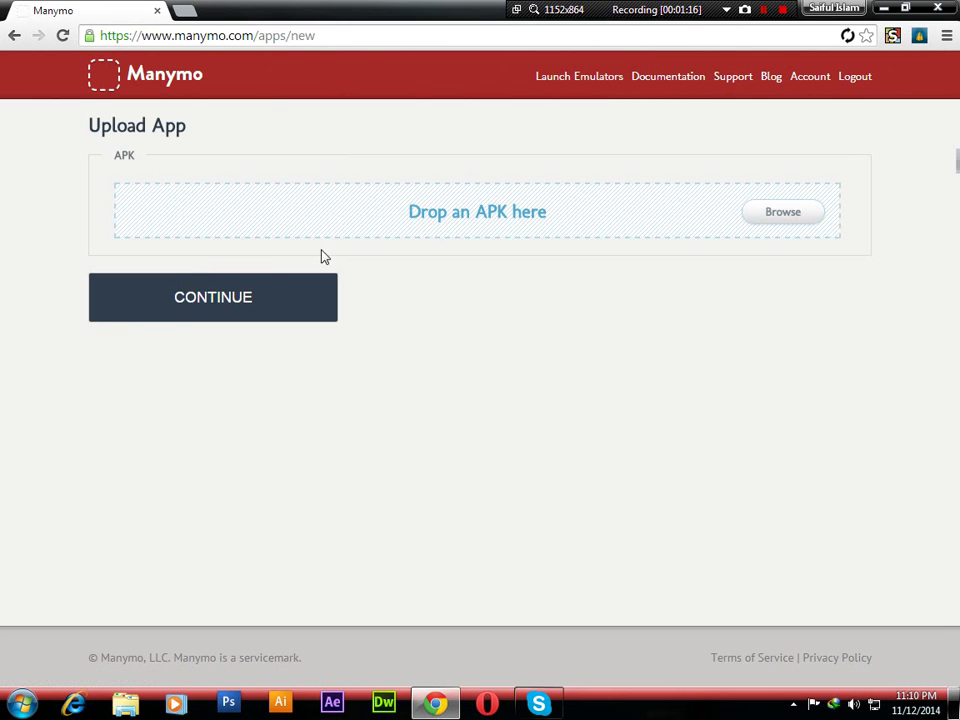
click(428, 218)
click(768, 214)
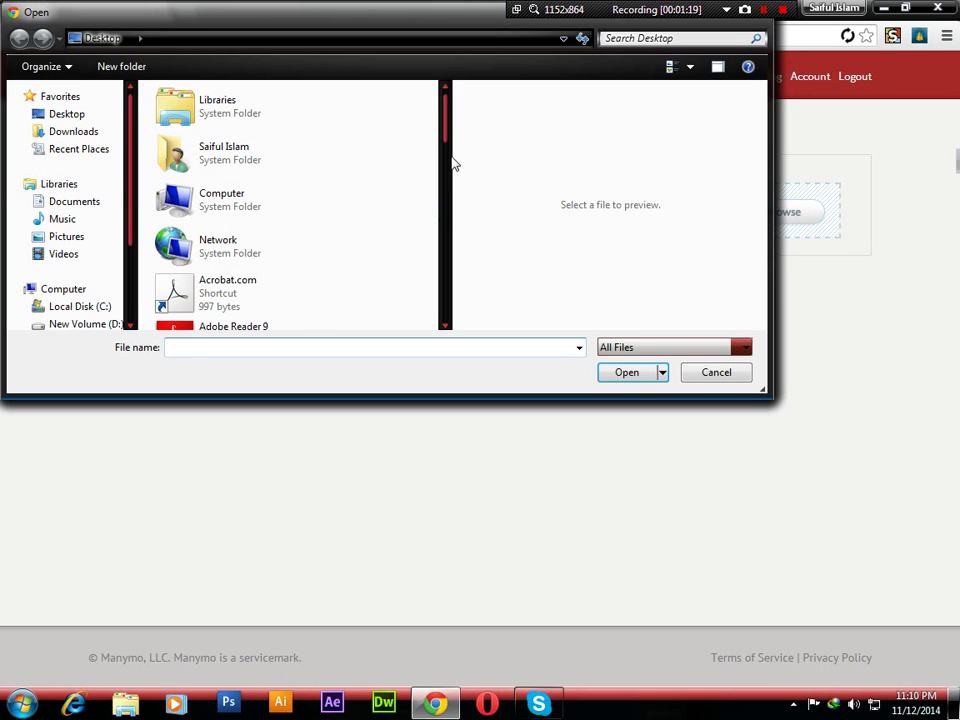
drag(448, 145, 422, 251)
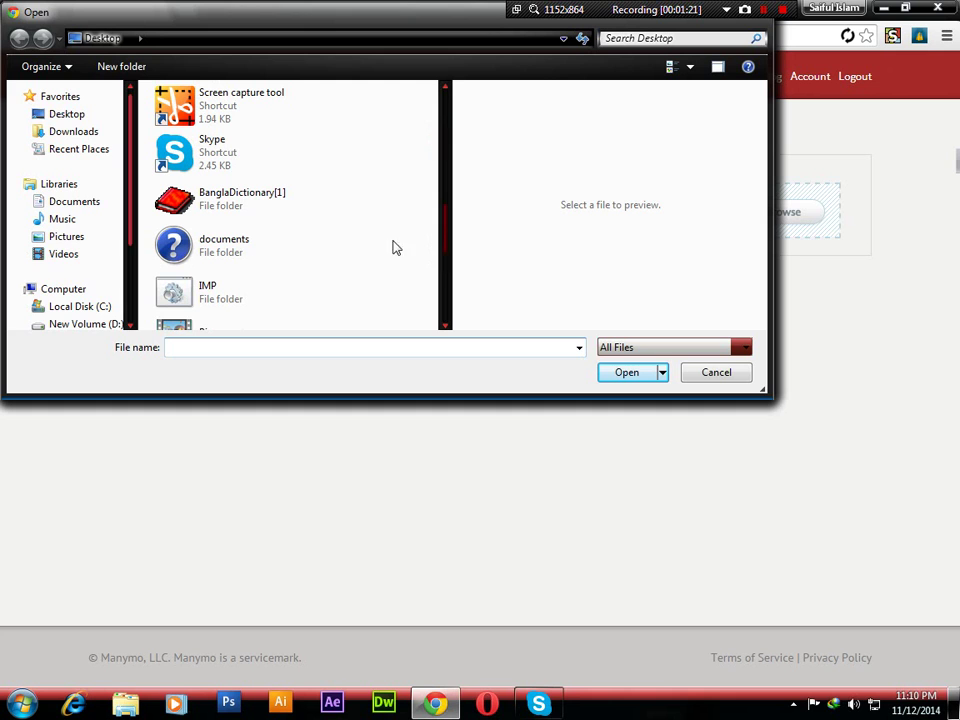
scroll(108, 250, down, 2)
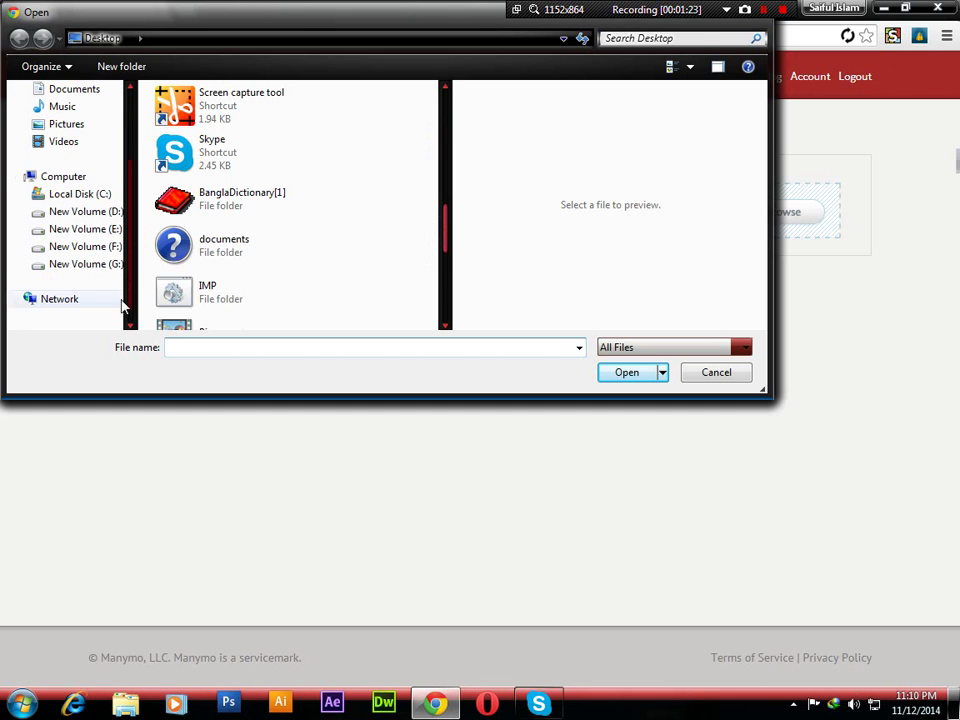
click(113, 268)
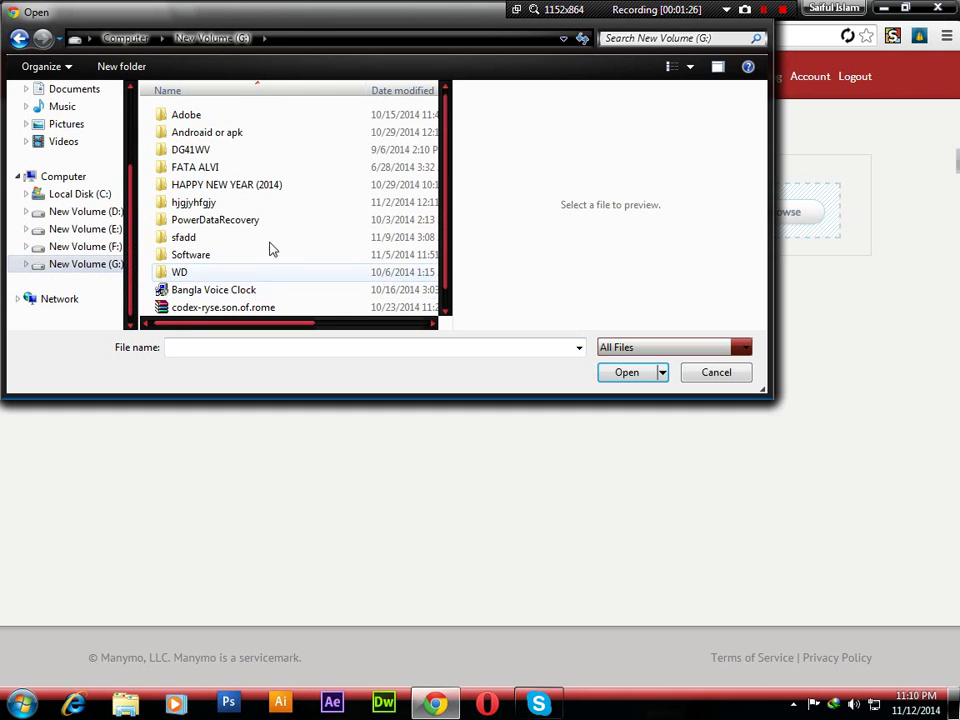
click(211, 140)
double_click(211, 140)
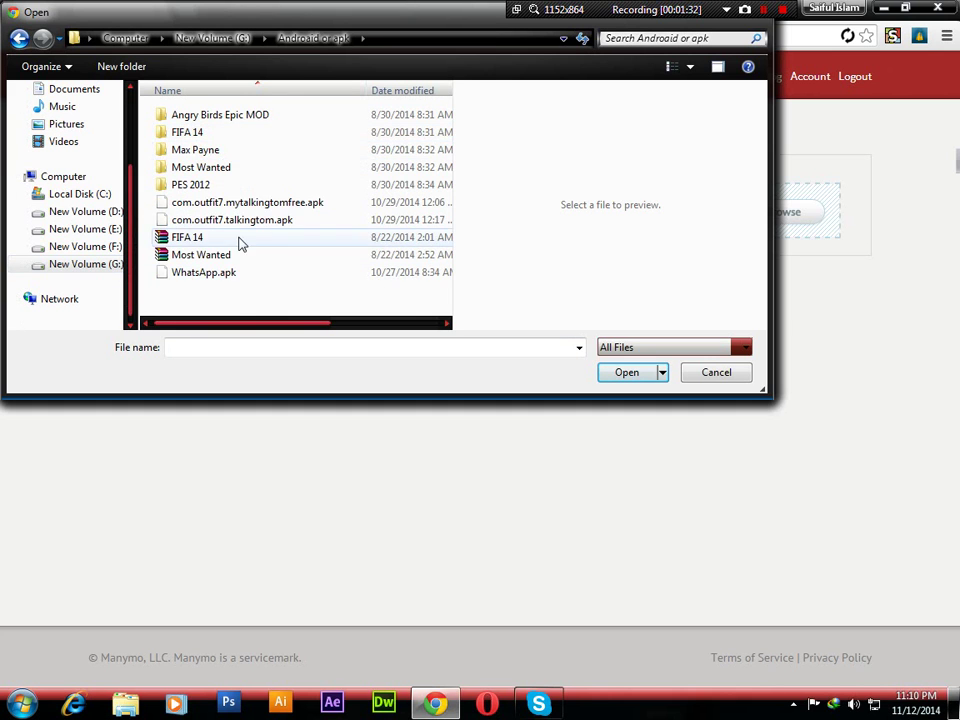
click(226, 273)
click(615, 375)
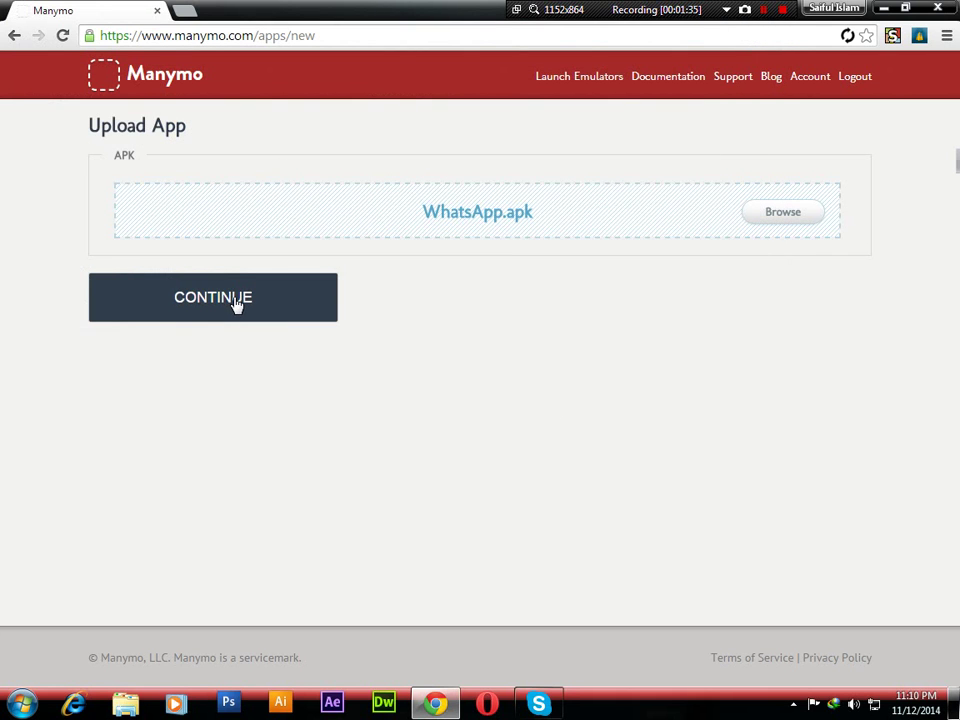
click(236, 303)
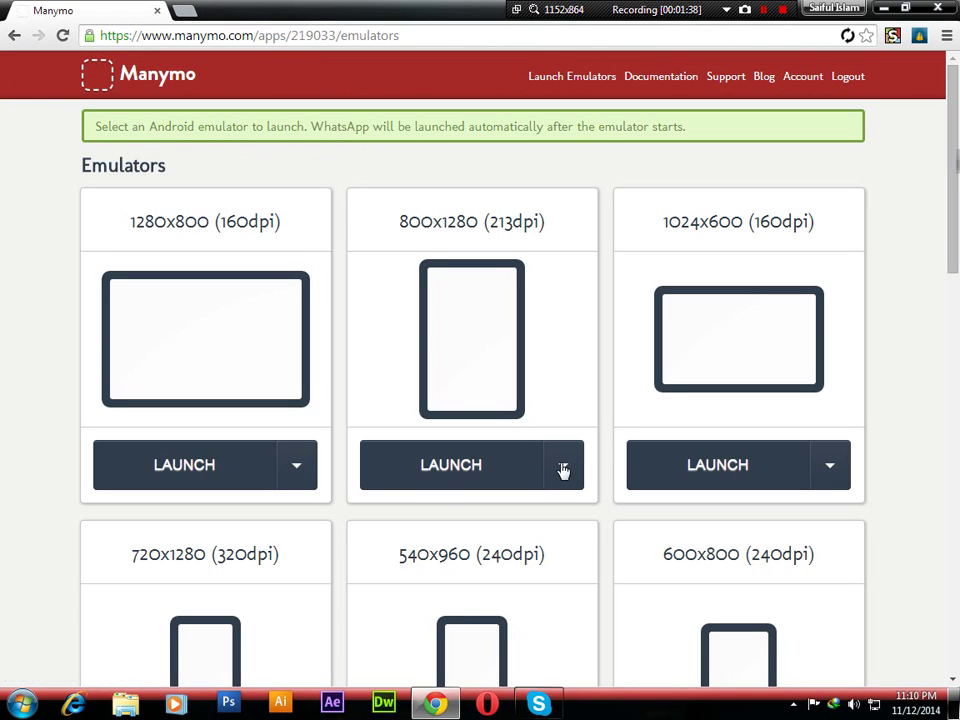
Step: Launch the uploaded WhatsApp app in the 800x1280 (213dpi) emulator using Android 4.3 - Google APIs
click(562, 465)
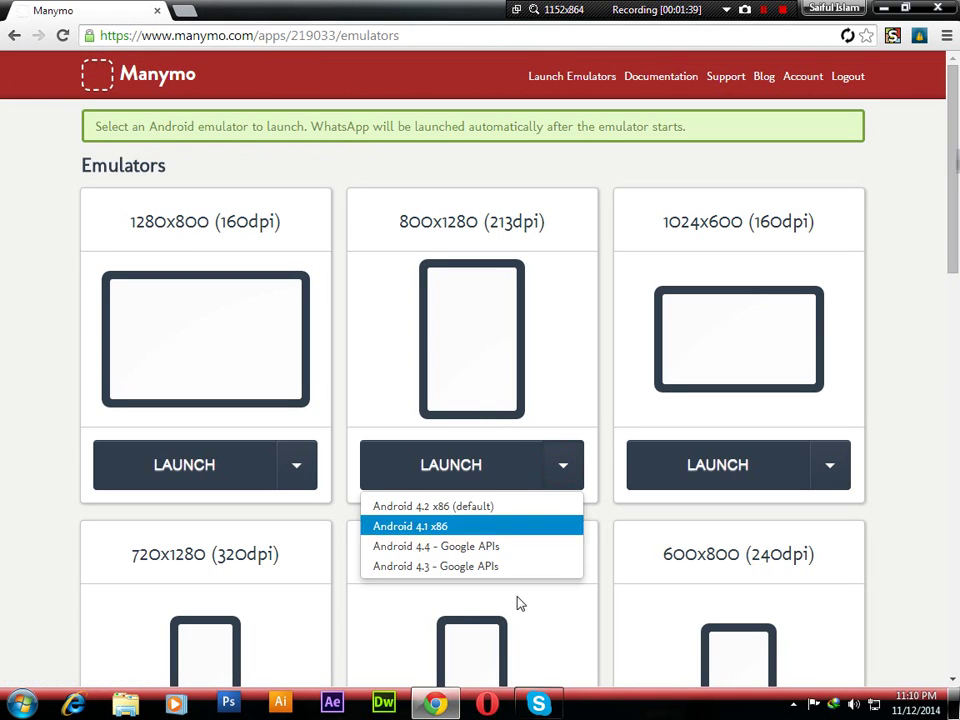
click(486, 567)
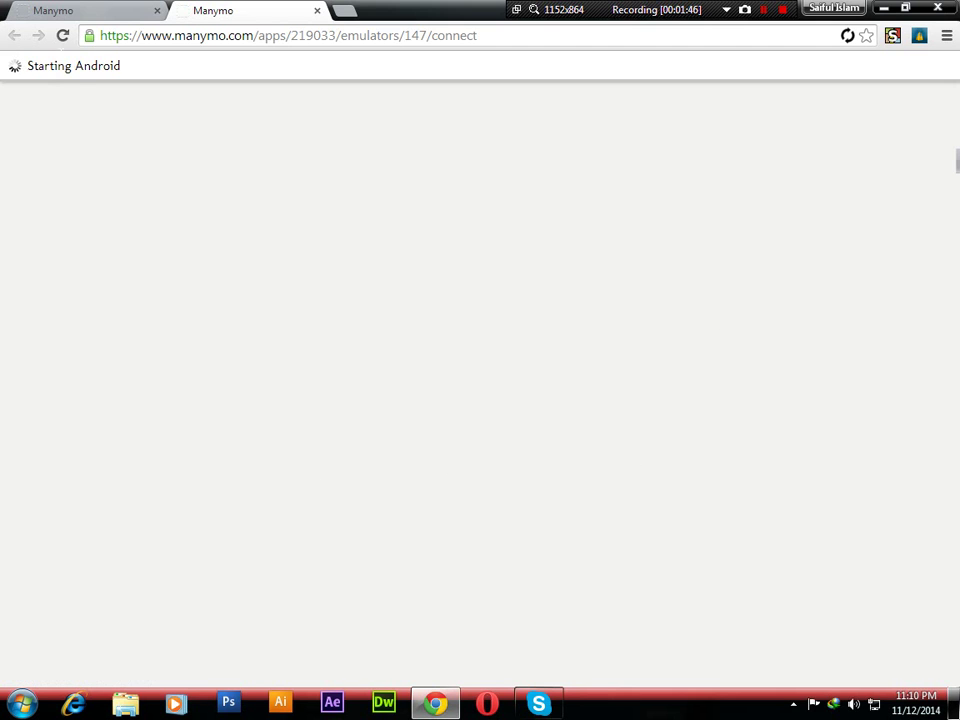
drag(46, 69, 165, 90)
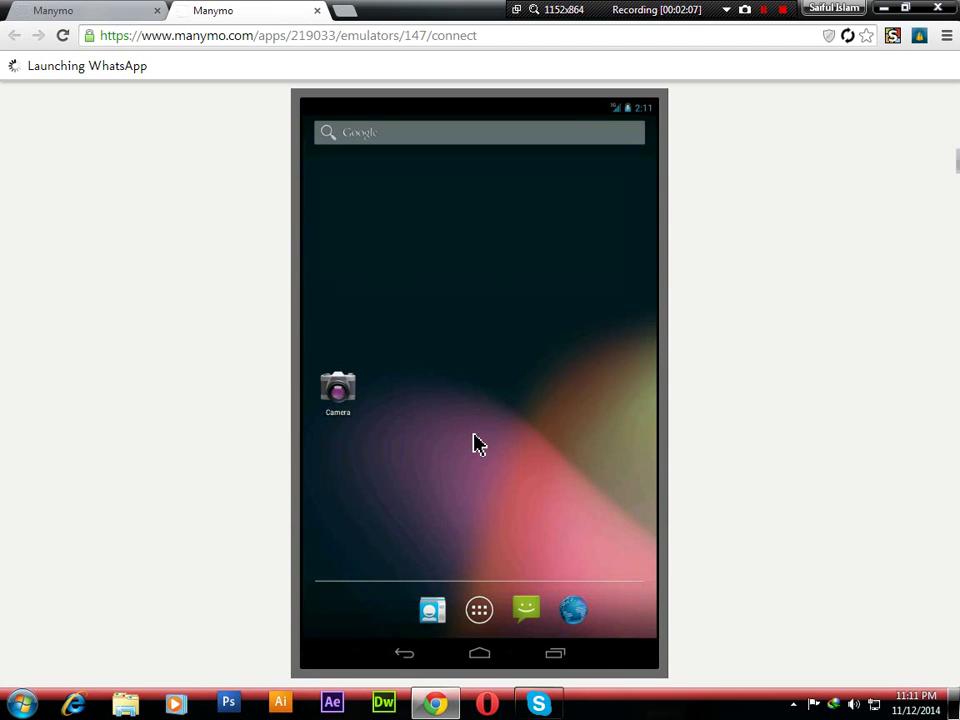
Step: Look through the emulator's installed apps and return to its home screen
click(482, 618)
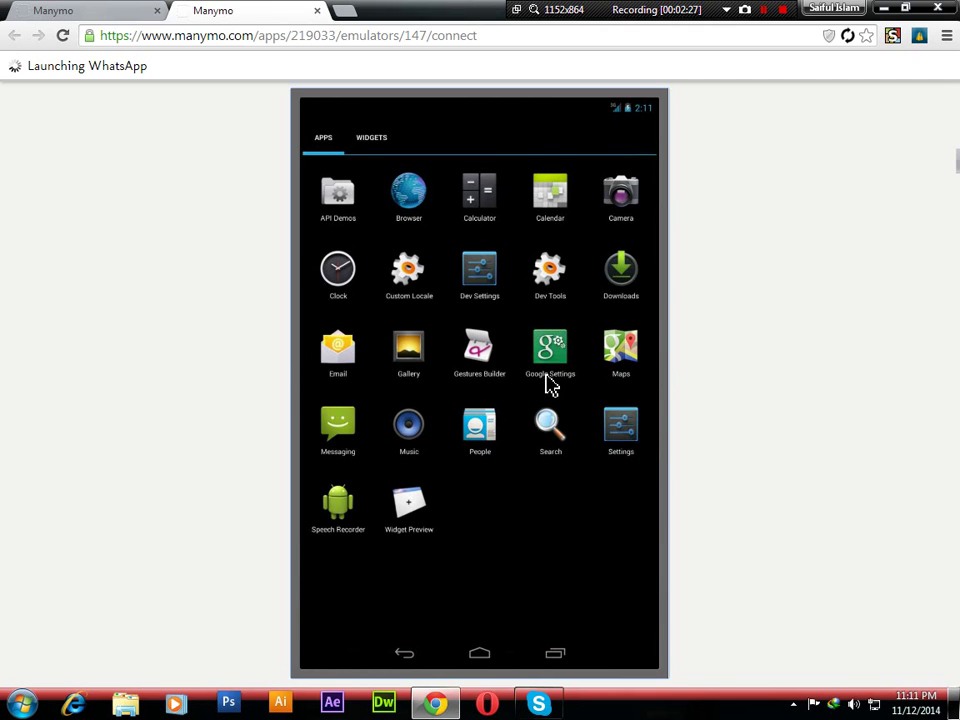
click(482, 655)
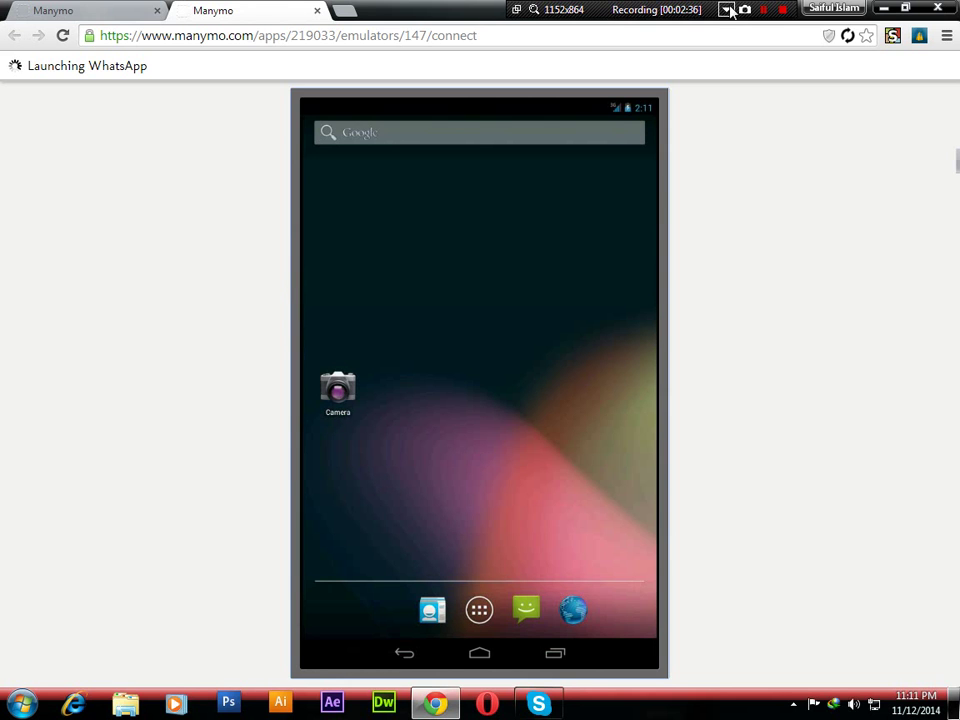
click(764, 20)
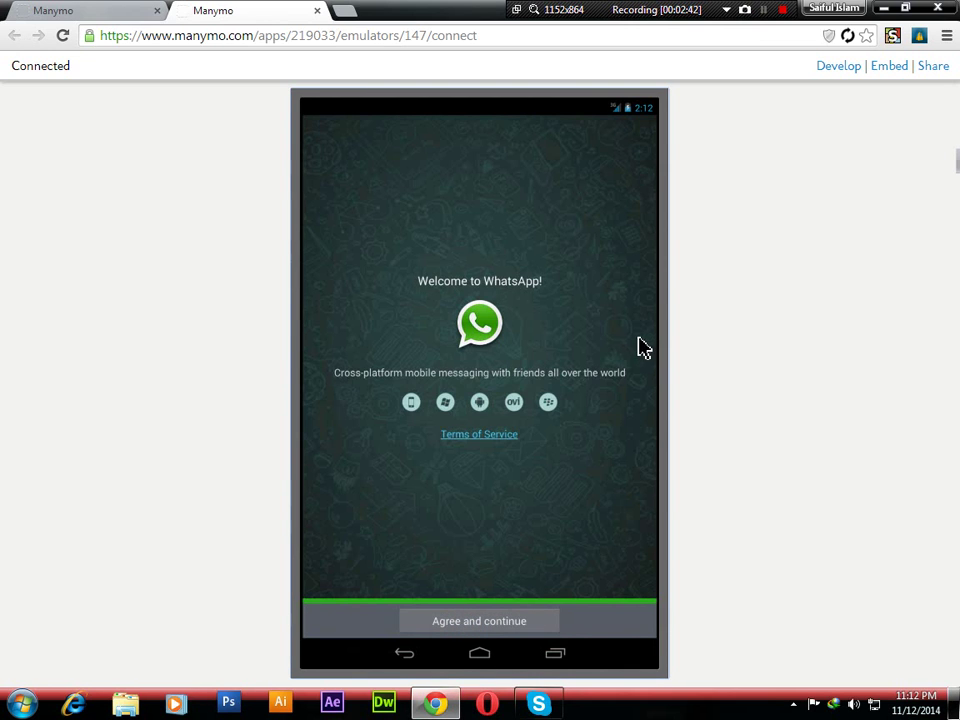
Step: Agree to WhatsApp's Terms of Service and look through the country list for phone verification, leaving it without choosing a country
click(485, 628)
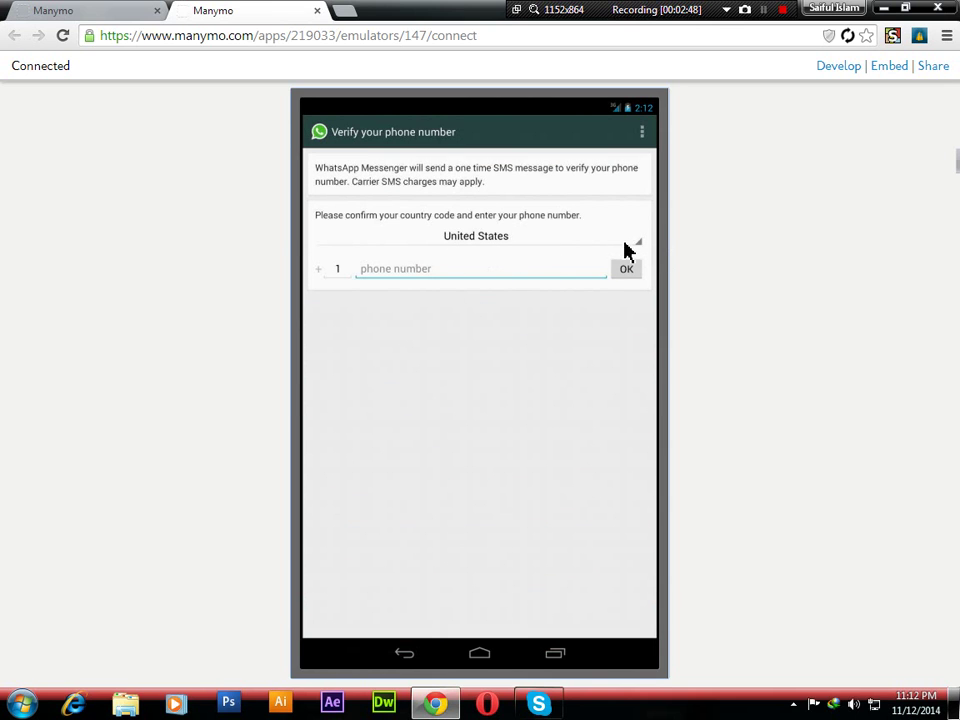
click(502, 240)
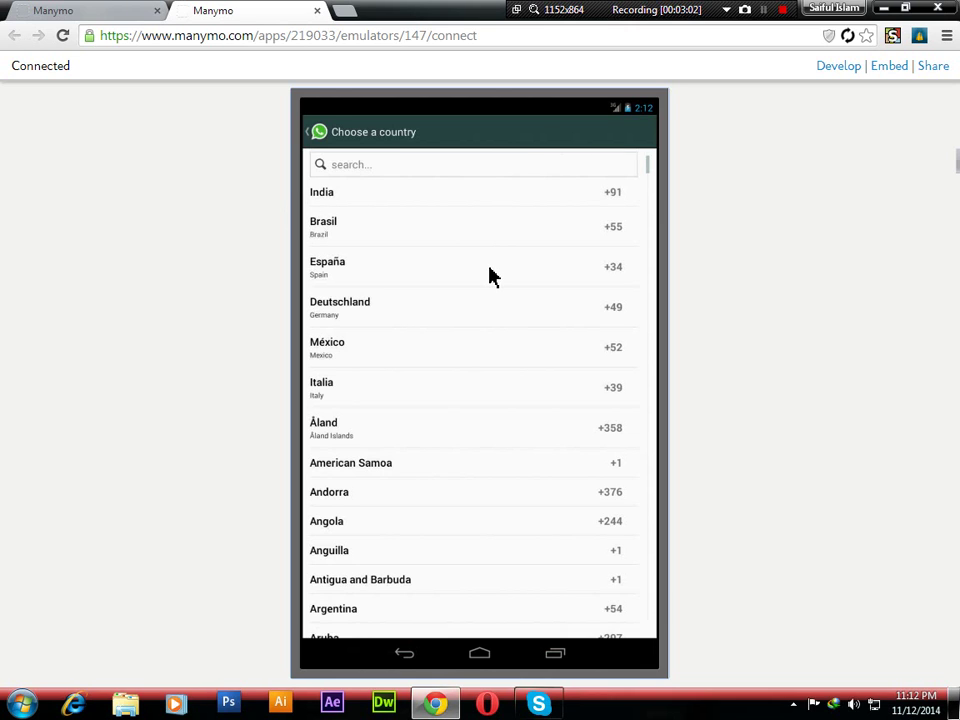
click(649, 168)
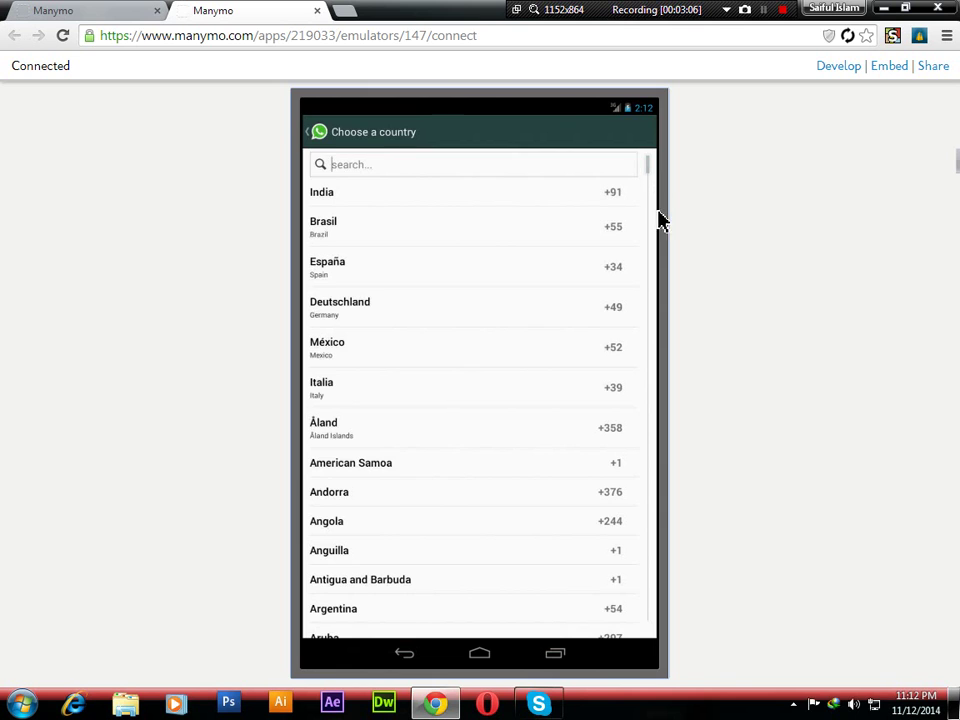
click(649, 206)
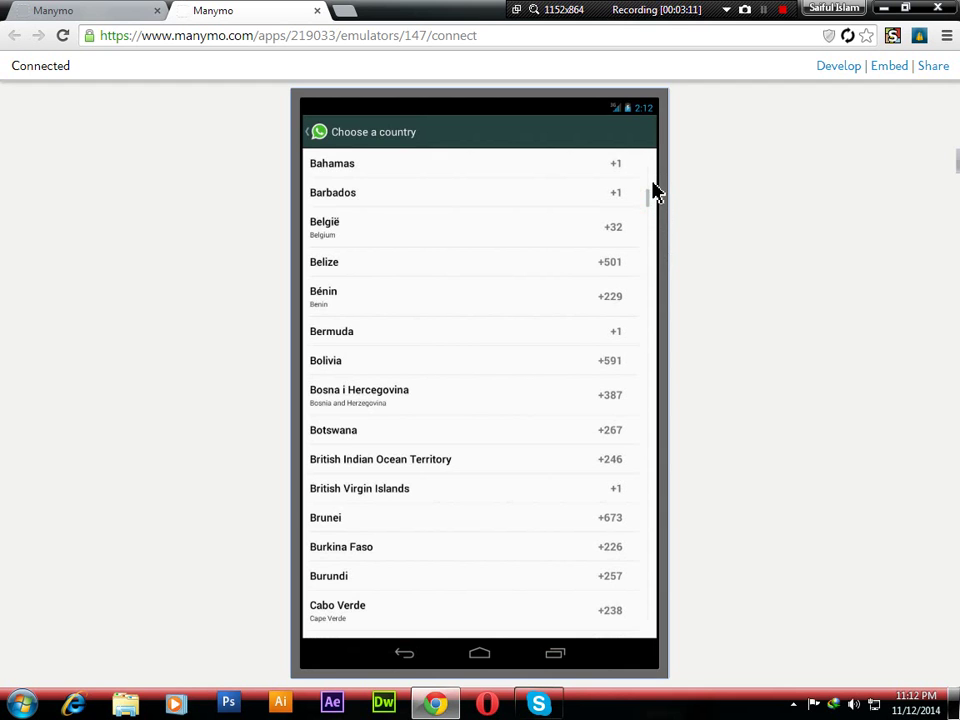
click(650, 157)
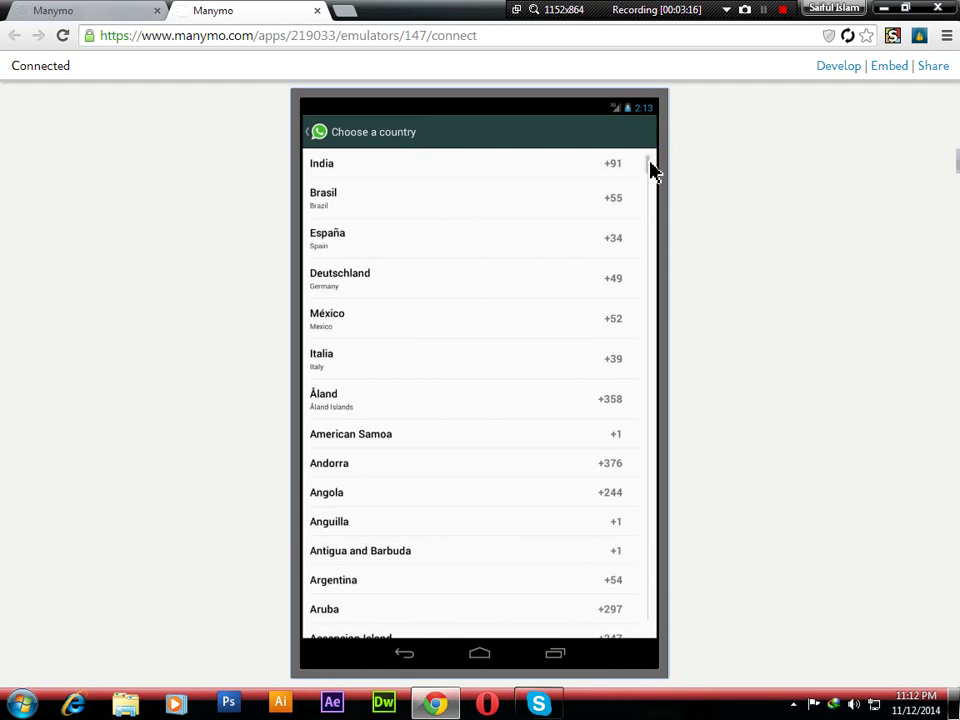
click(398, 145)
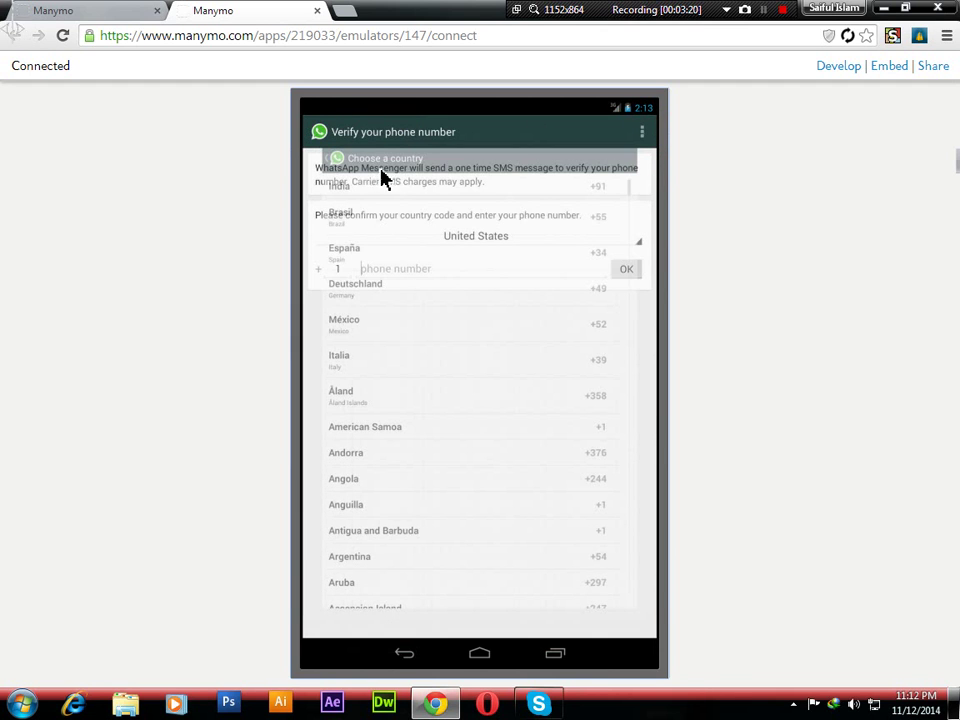
Step: Search the country list for "Ban", choose Bangladesh as the verification country, and activate the phone number field for entry
click(541, 240)
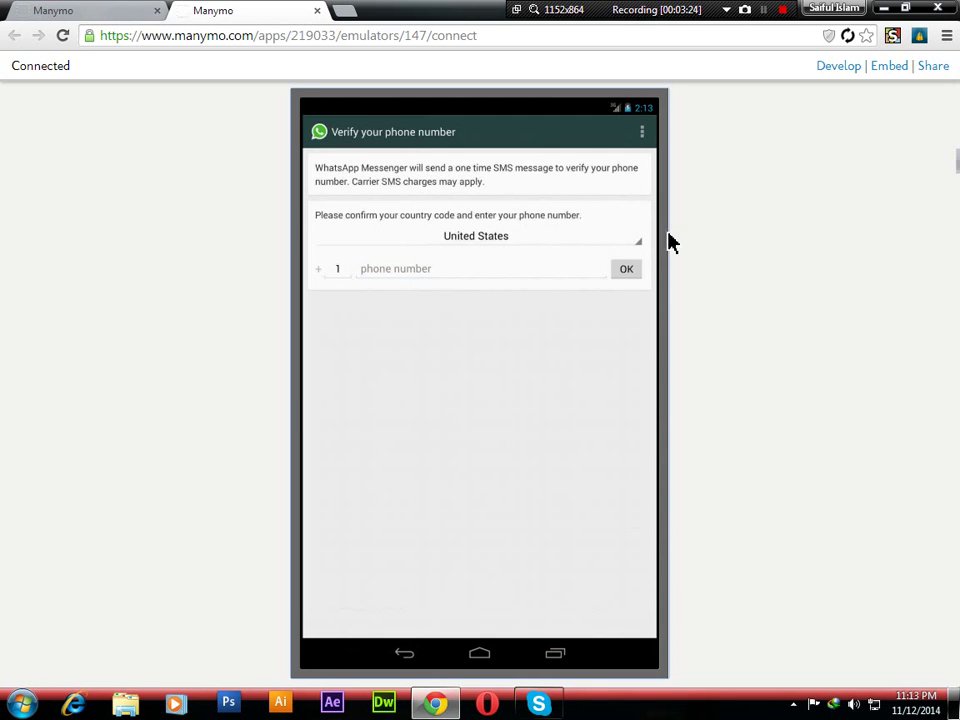
click(699, 269)
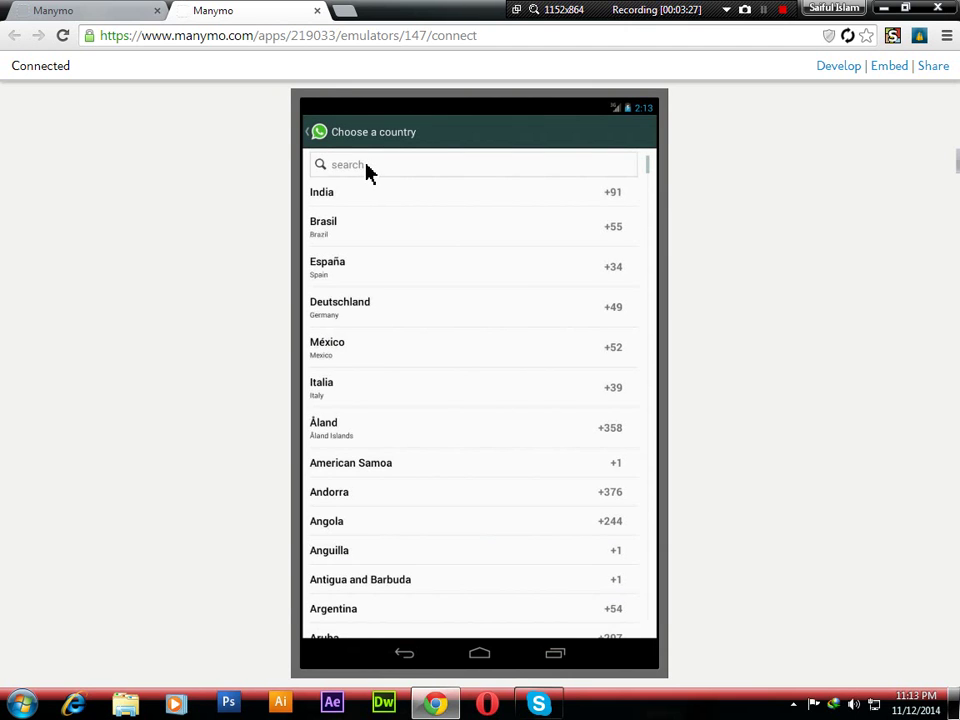
click(363, 166)
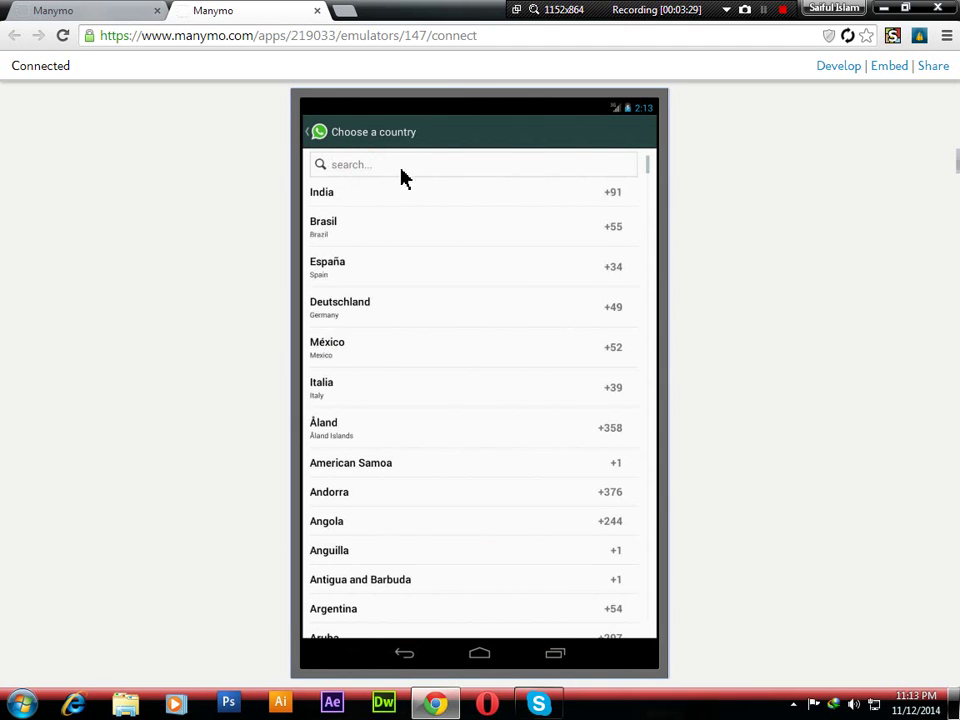
click(367, 165)
text(Ban)
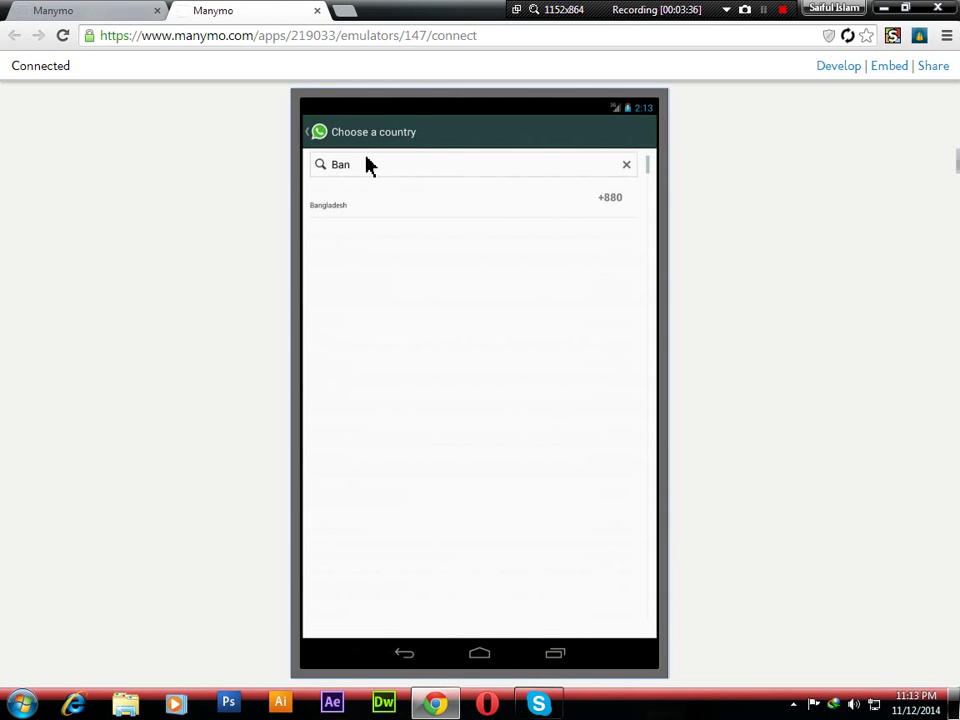
click(330, 208)
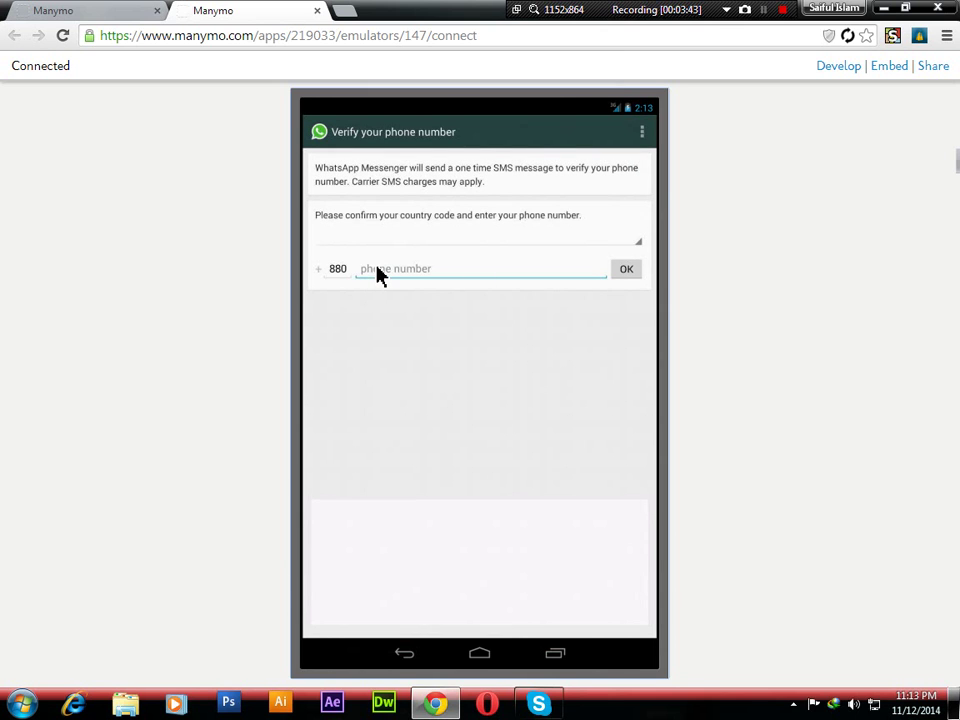
click(382, 270)
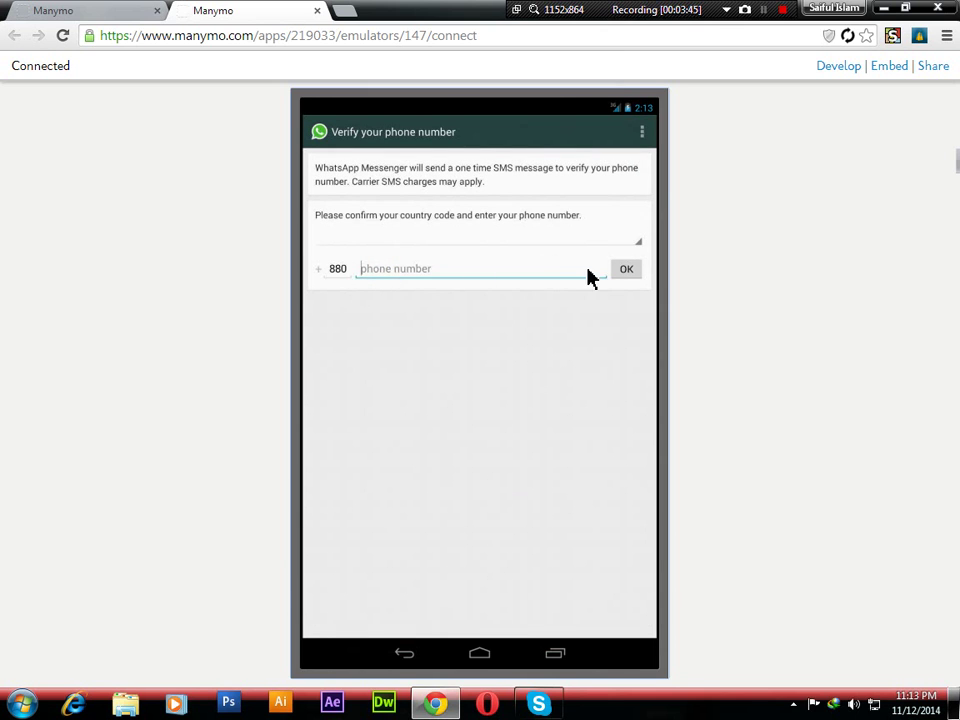
click(763, 12)
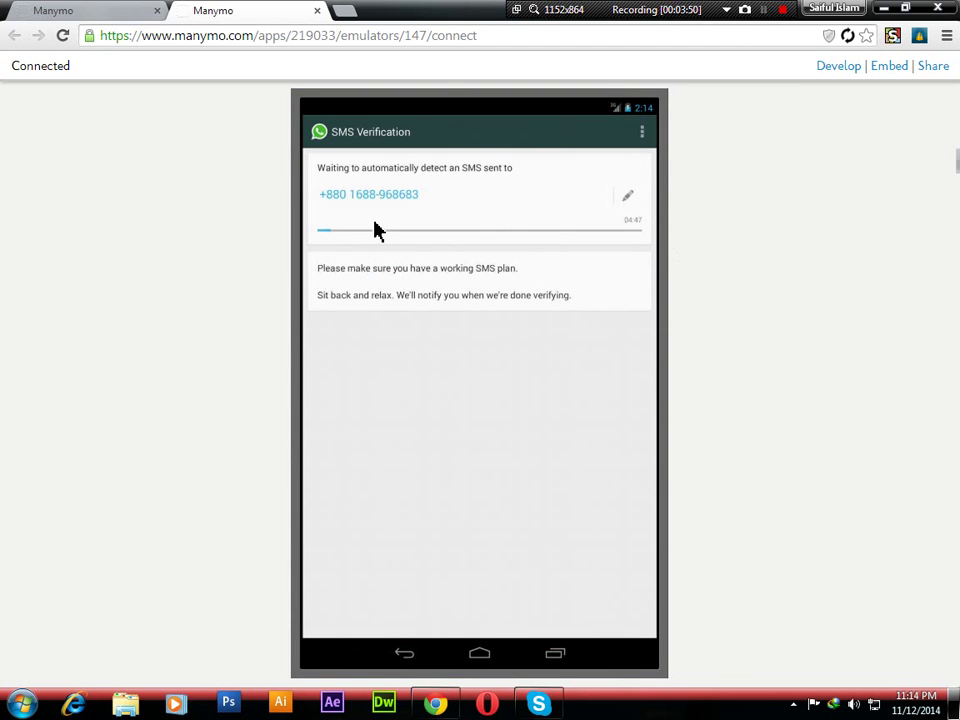
click(443, 229)
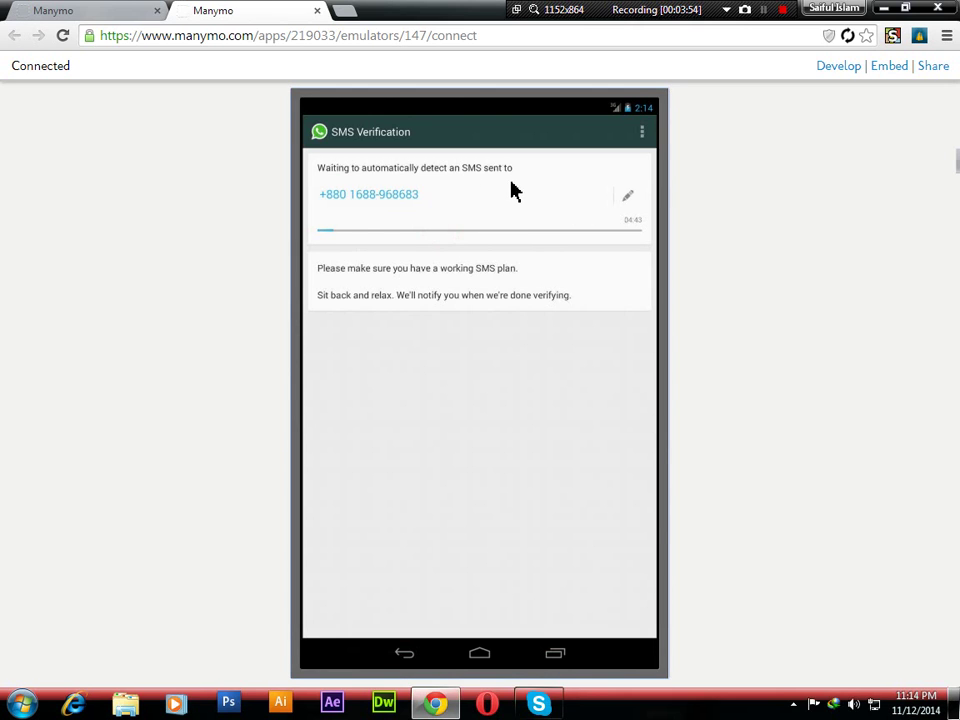
click(359, 230)
click(389, 228)
click(460, 223)
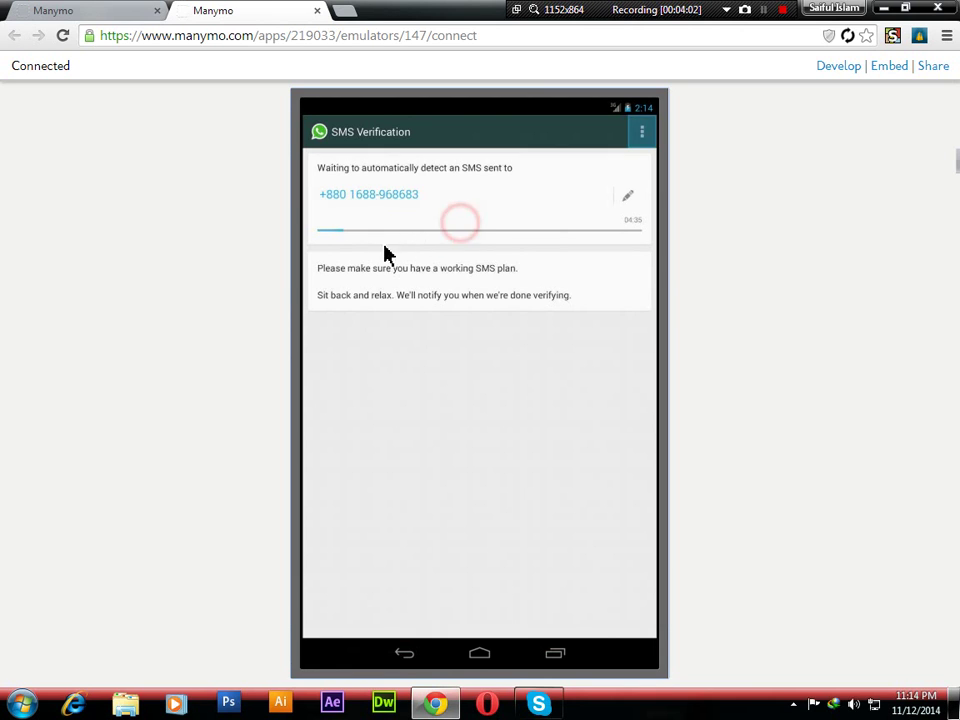
click(371, 266)
click(353, 288)
click(319, 267)
click(368, 300)
click(442, 227)
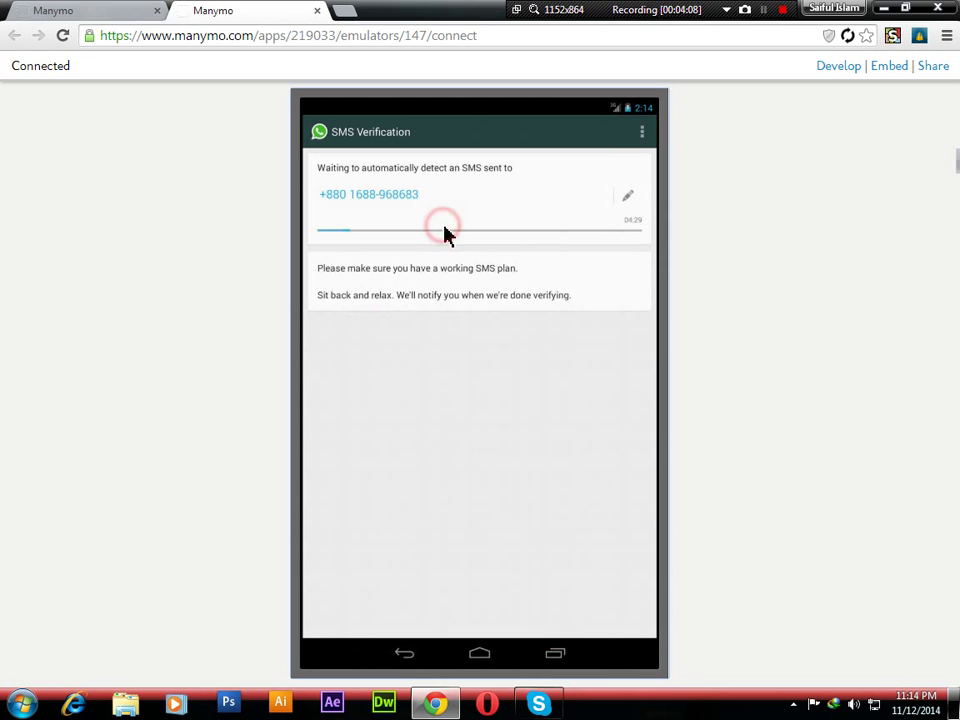